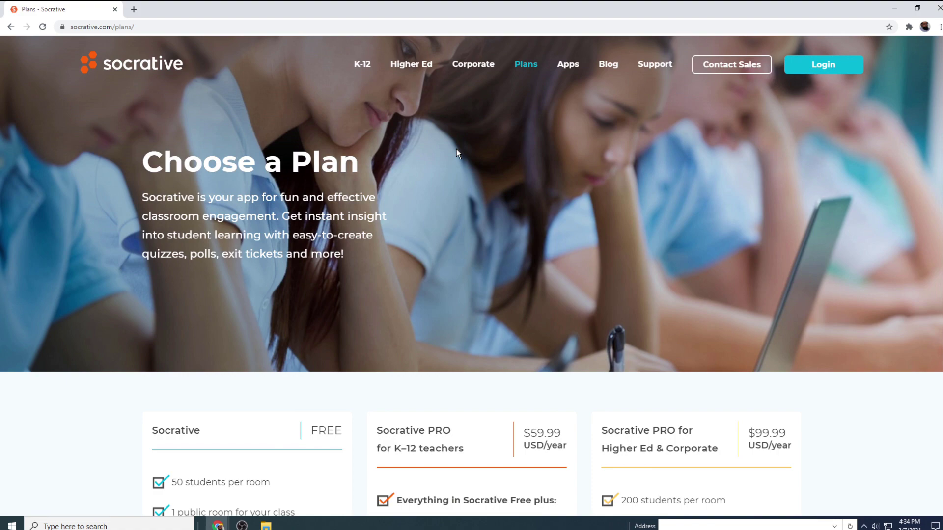
Step: Scroll through the Choose a Plan page comparing the free plan with the $59.99 and $99.99 PRO tiers
scroll(455, 153, "down", 3)
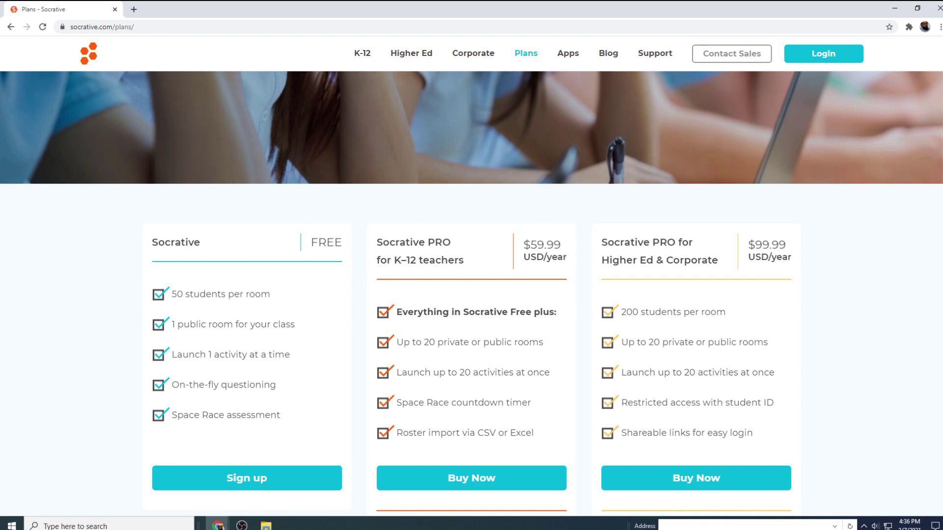
scroll(471, 293, "down", 8)
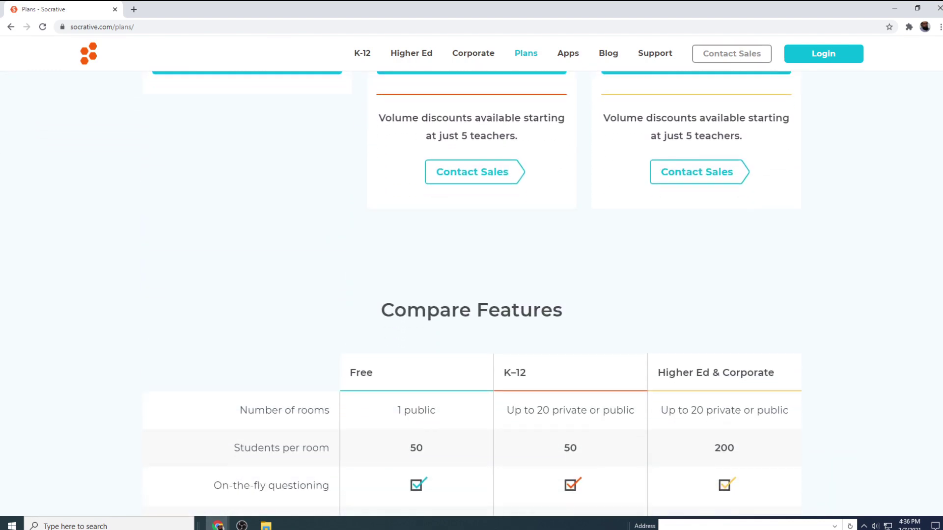
scroll(472, 294, "down", 6)
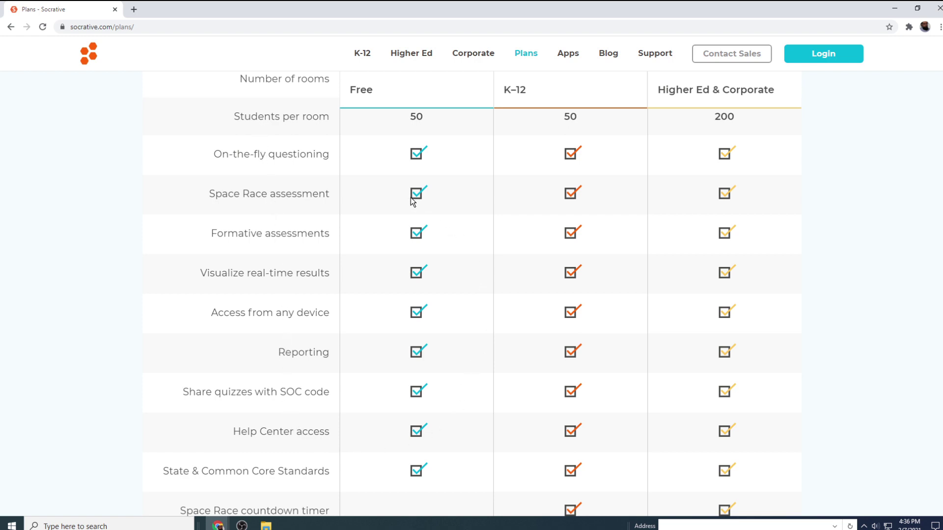
scroll(410, 197, "down", 5)
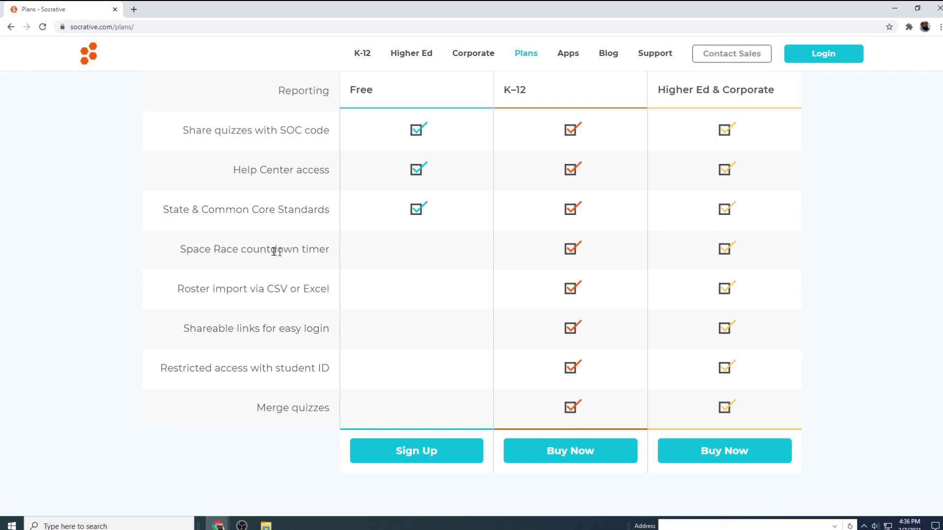
scroll(661, 248, "up", 15)
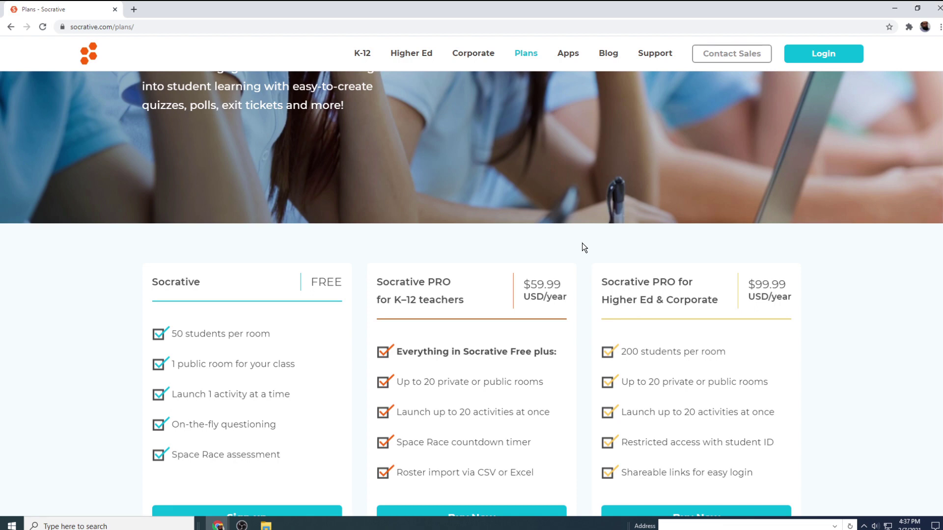
scroll(583, 248, "up", 3)
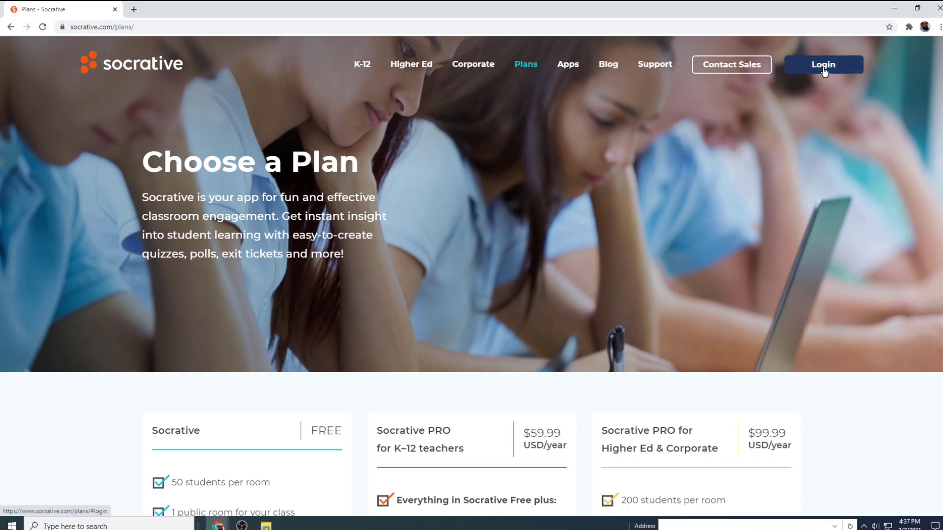
Step: Log in as a teacher, then open and close the account menu
left_click(824, 69)
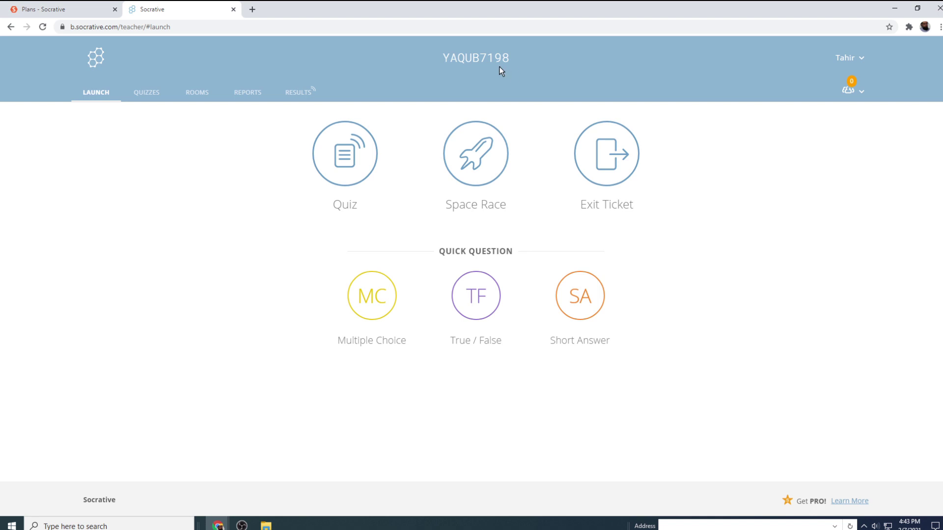
left_click(862, 60)
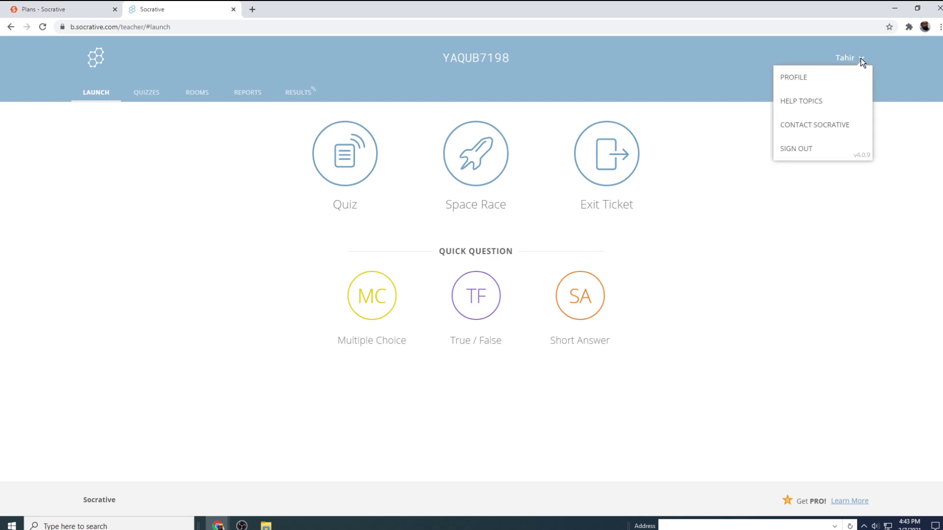
left_click(892, 80)
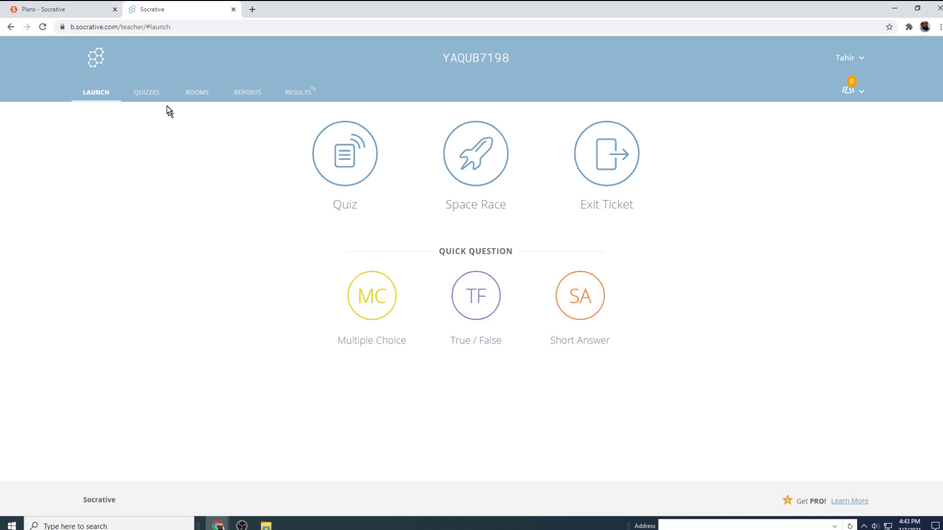
Step: From the Quizzes list, create a new quiz titled 'Australia'
left_click(143, 96)
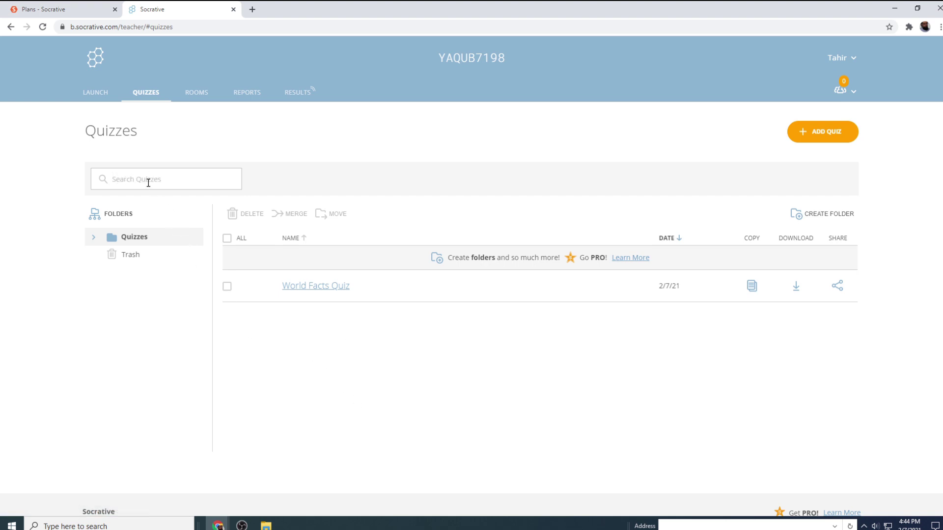
left_click(829, 139)
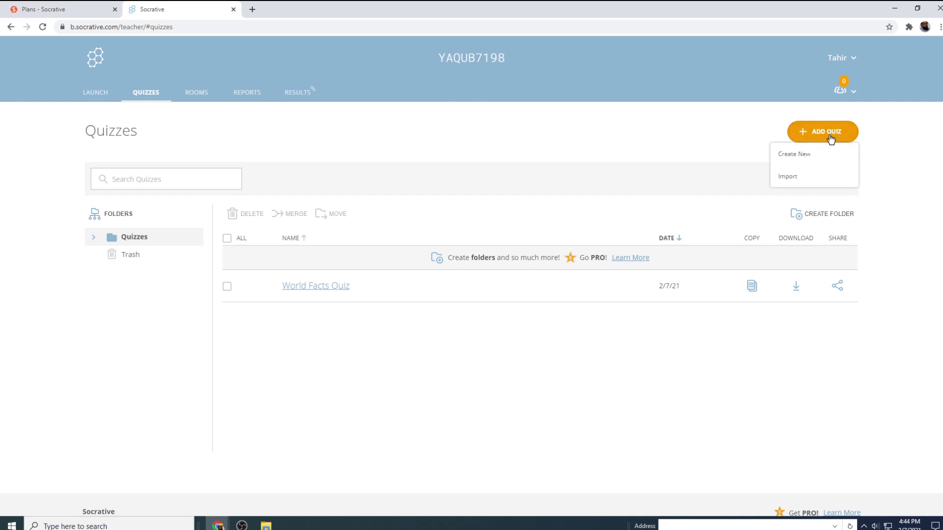
left_click(793, 155)
type("A")
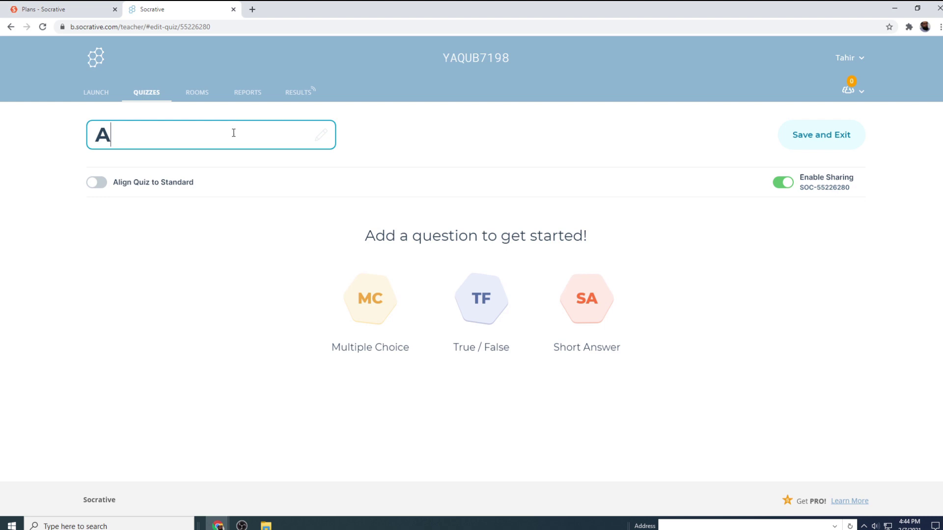
type("ustr")
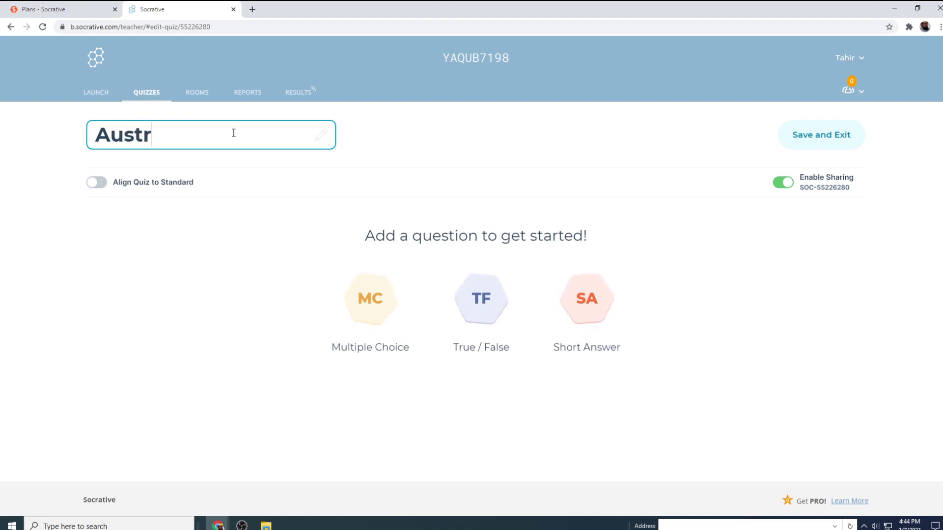
type("alia")
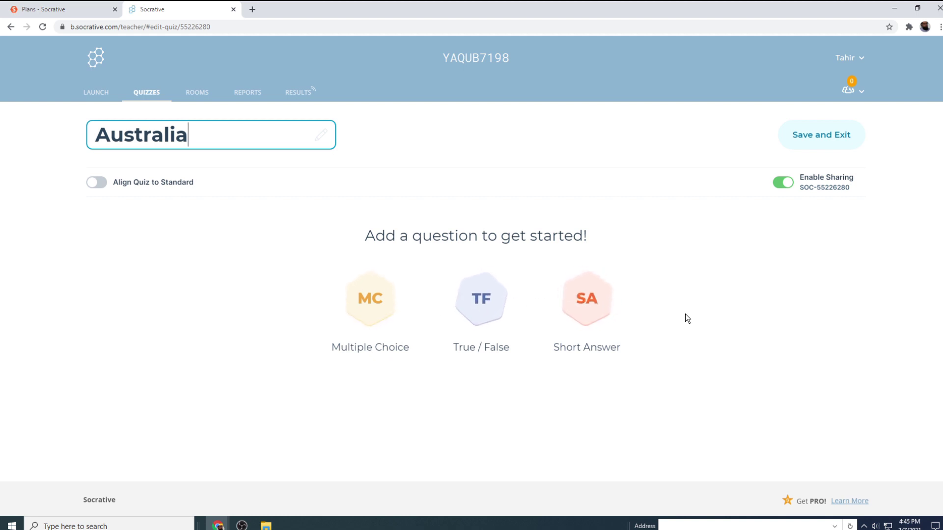
Step: Add multiple-choice question 1 reading 'The Capital of Australia is'
left_click(375, 311)
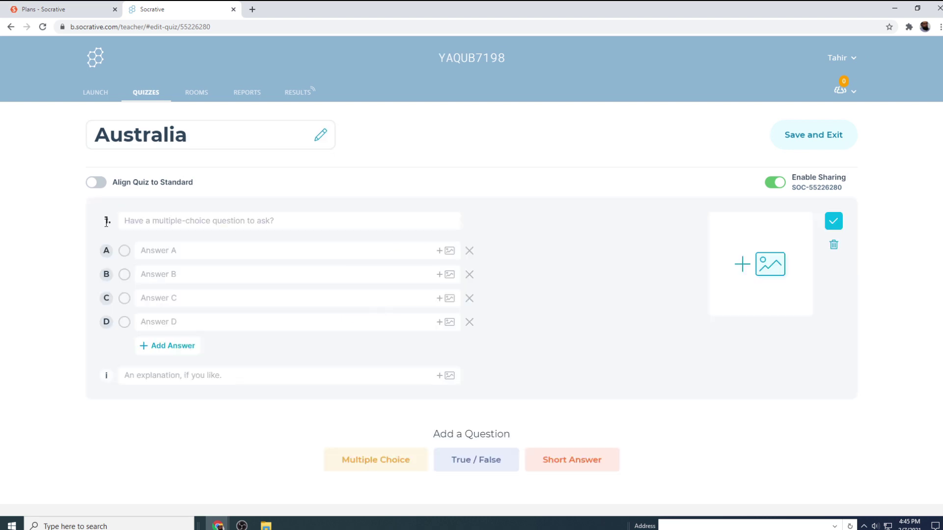
left_click(127, 221)
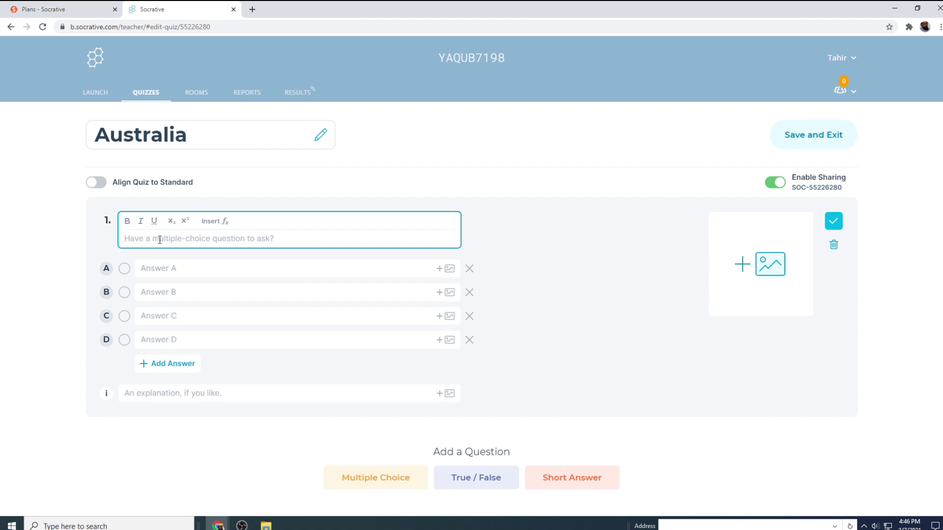
type("The Capital of Australia is")
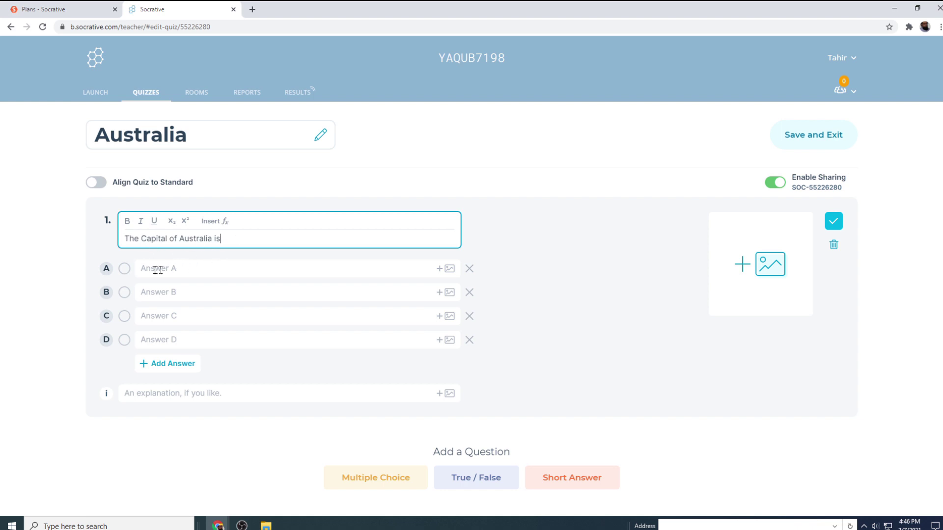
left_click(125, 270)
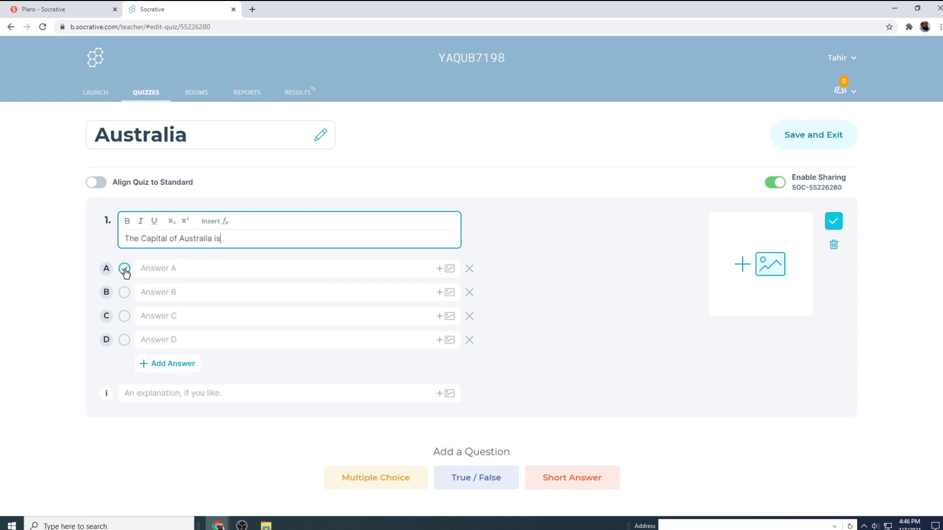
Step: Enter answers Sydney, Melbourne, Perth and Canberra, marking Canberra as correct
left_click(153, 268)
type("Sydney")
left_click(164, 292)
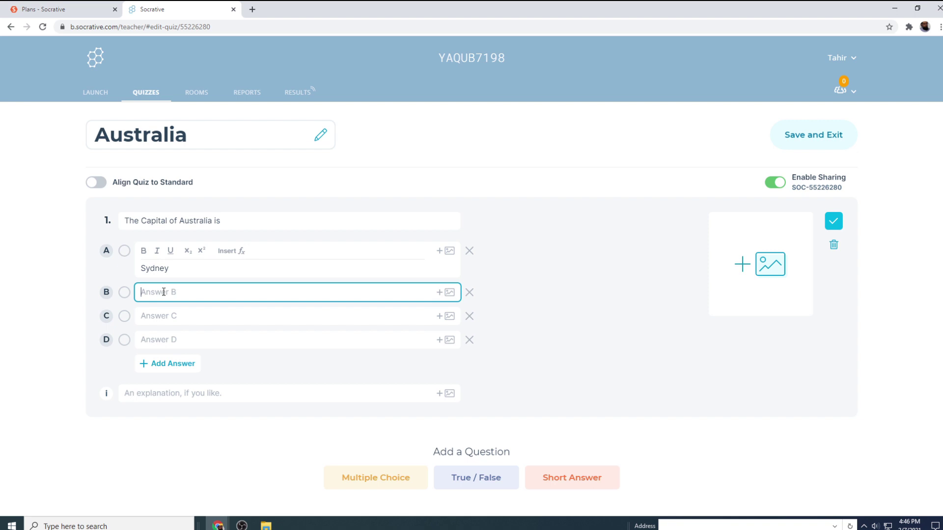
type("Melbourne")
left_click(158, 317)
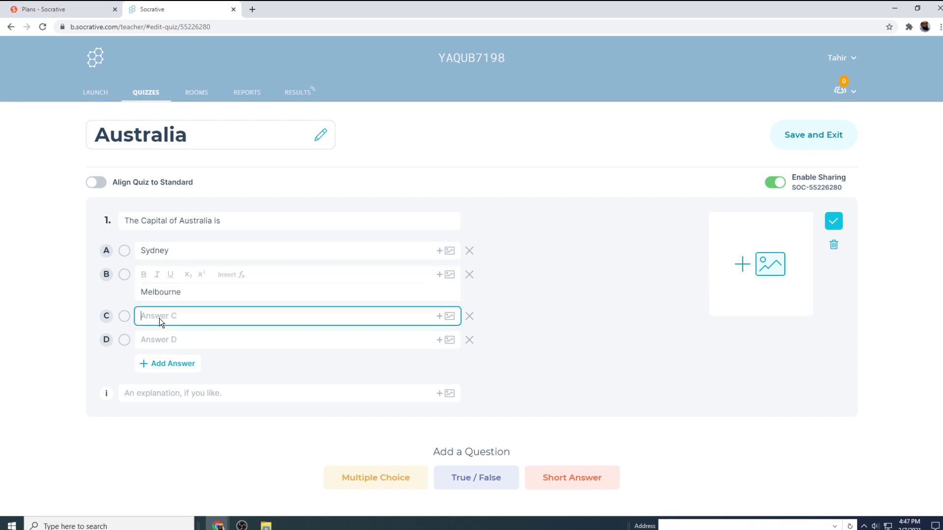
type("Perth")
left_click(147, 338)
type("Canberra")
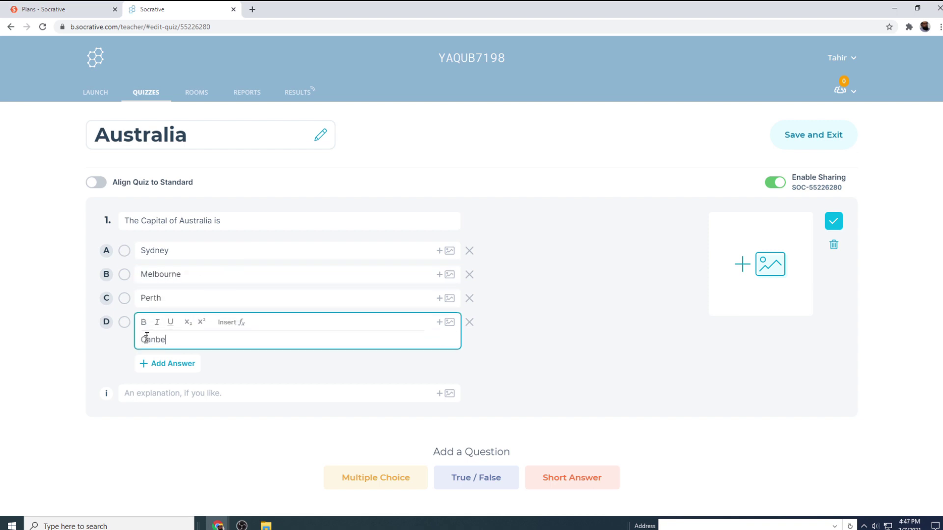
left_click(126, 323)
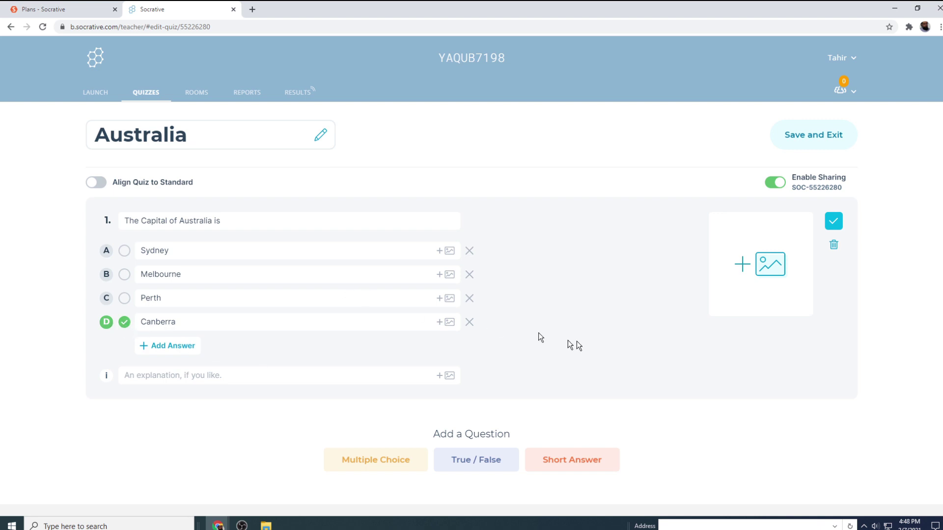
Step: Add true/false question 2, '90% of Australian live within 100km of a coast?', answered True
left_click(487, 466)
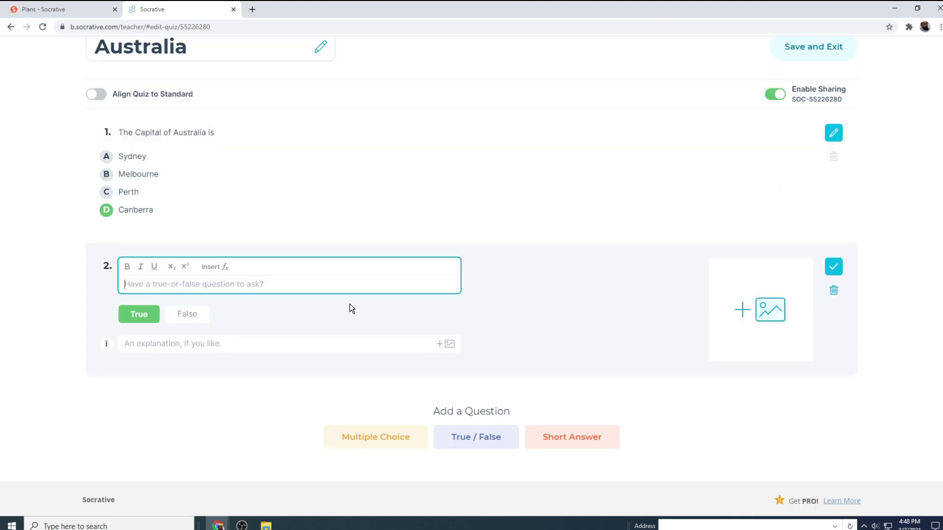
type("90%")
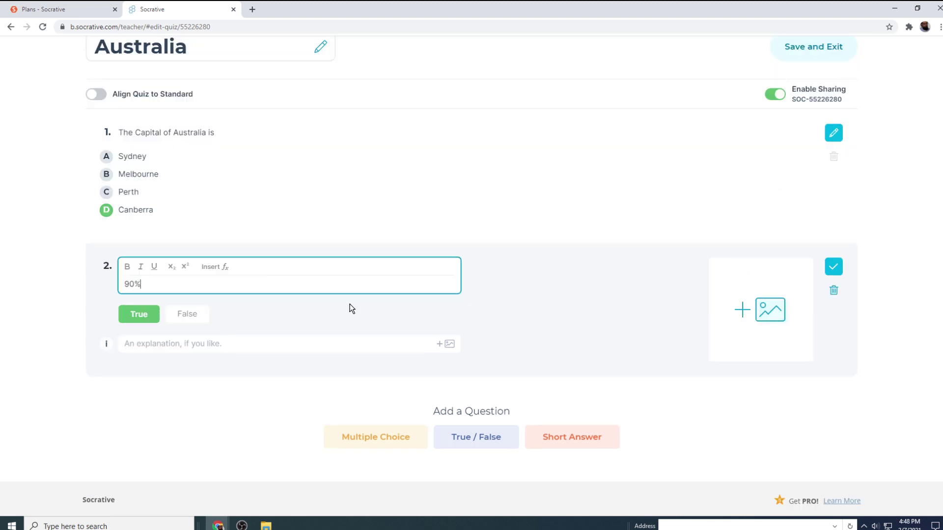
type(" of Australian live within 100km of a coast?")
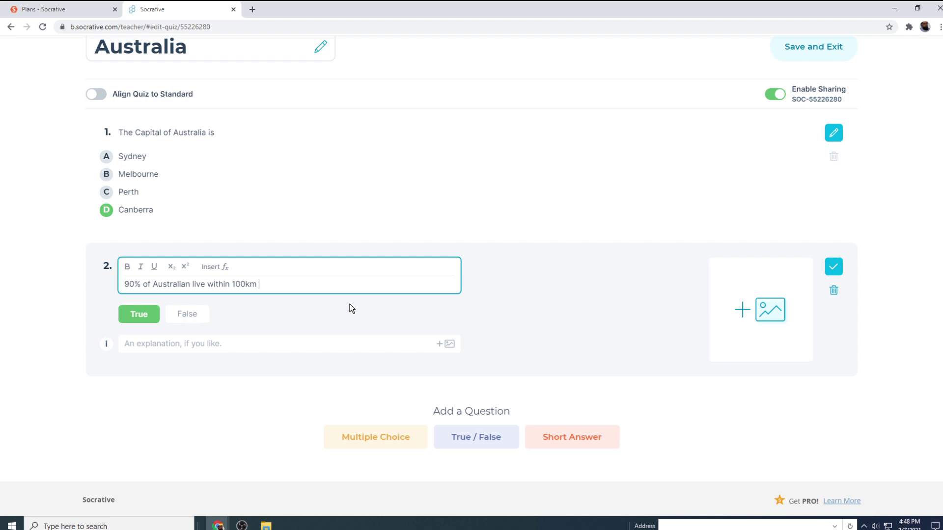
left_click(136, 317)
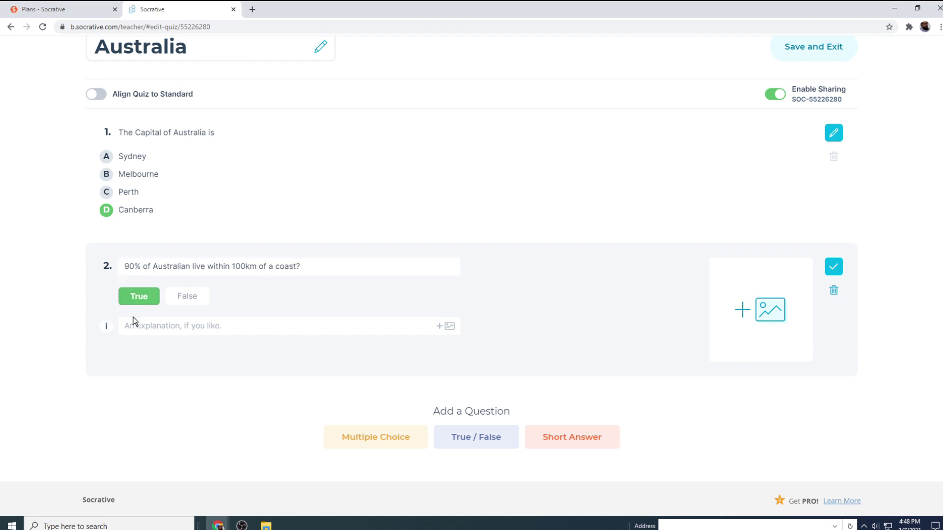
left_click(569, 438)
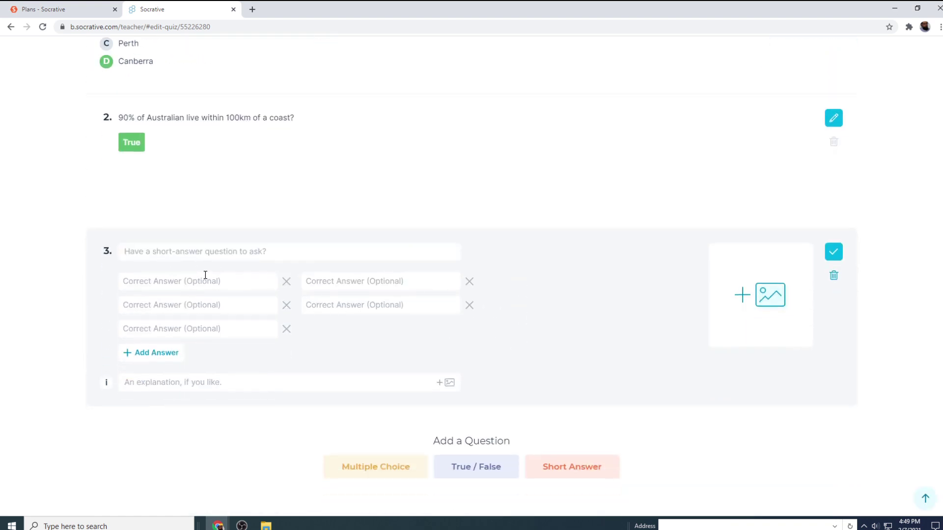
Step: Write question 3 about the world's largest sand island, accepting 'Fraser Island' and 'Fraser'
left_click(149, 247)
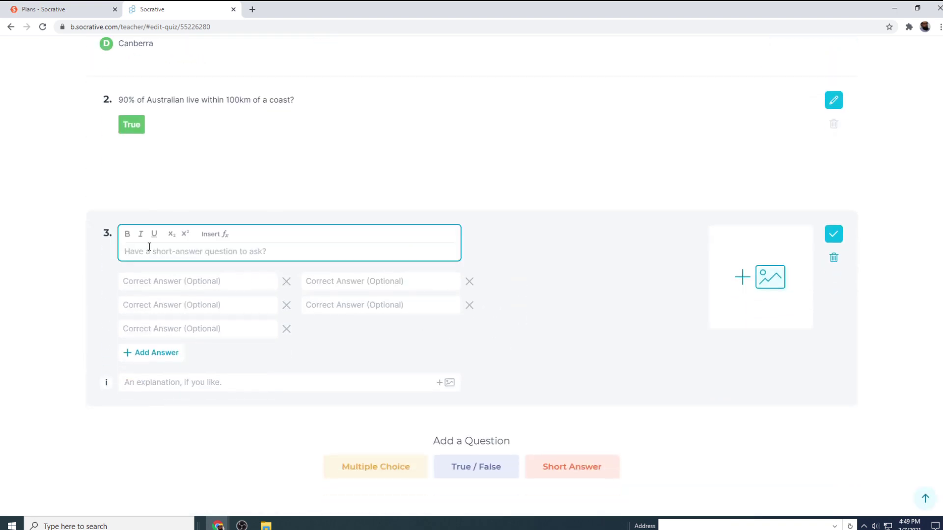
type("World's largest sand ")
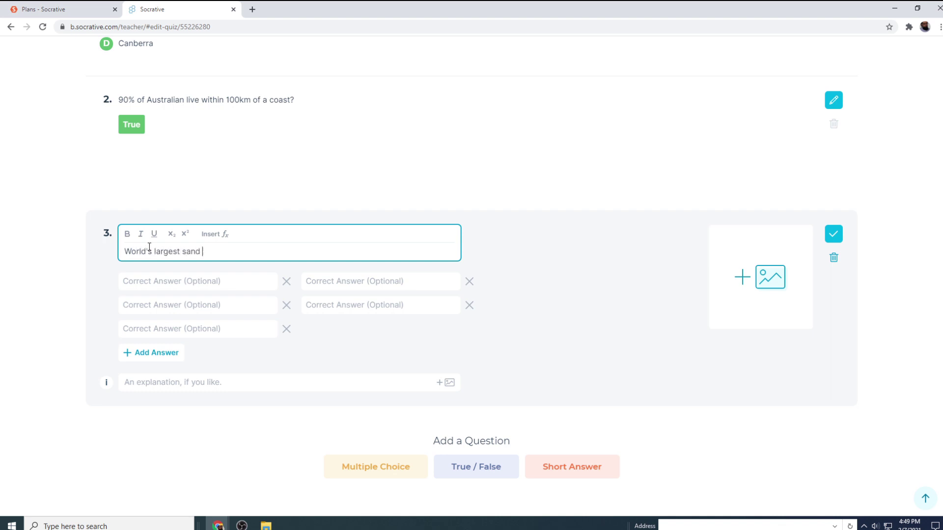
type("island is in Australia.    What ")
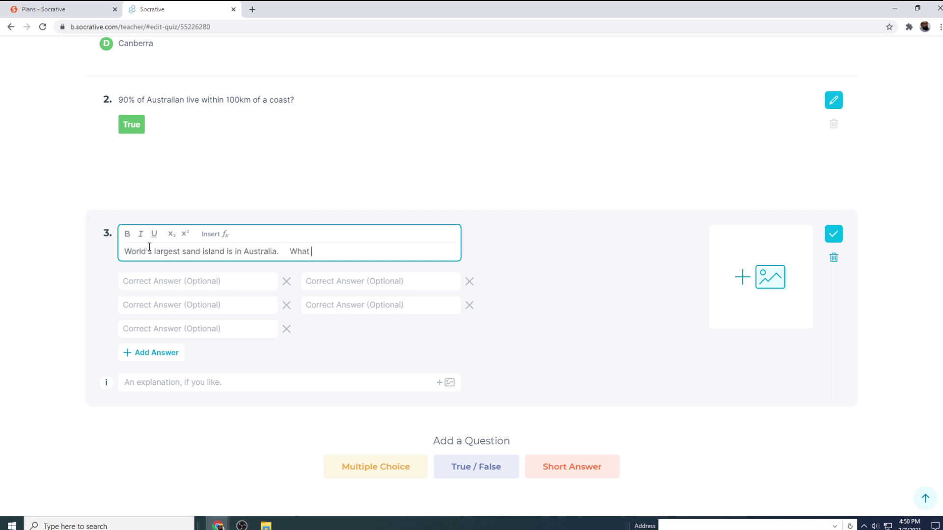
type("is the name of this Island?")
left_click(162, 279)
type("Fra")
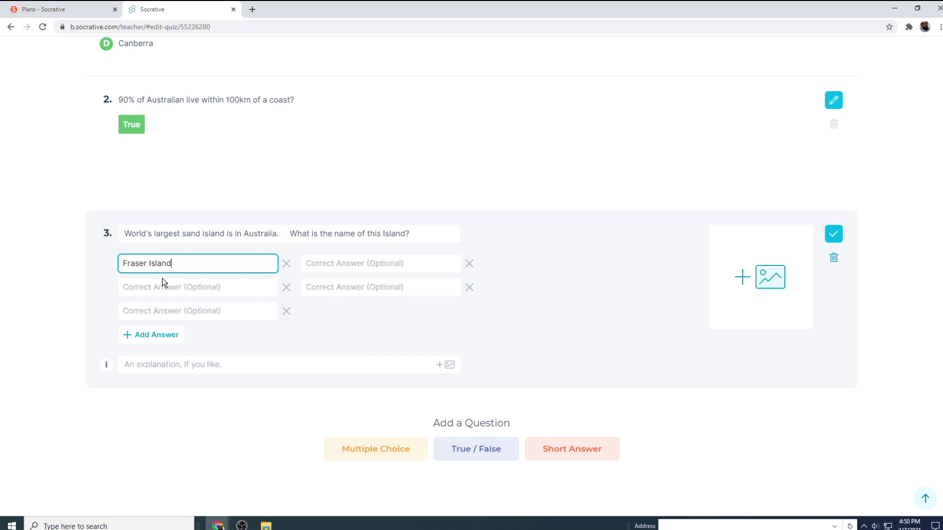
type("ser Island")
left_click(360, 320)
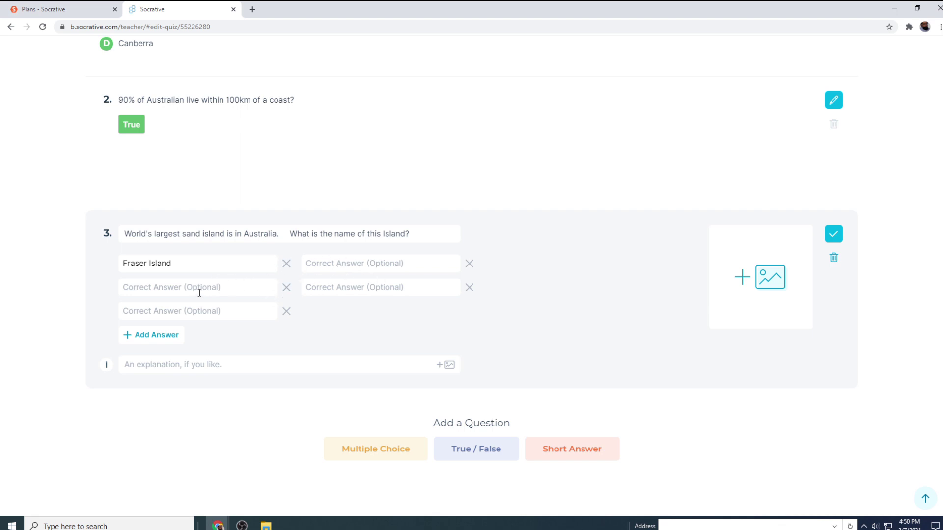
left_click(325, 266)
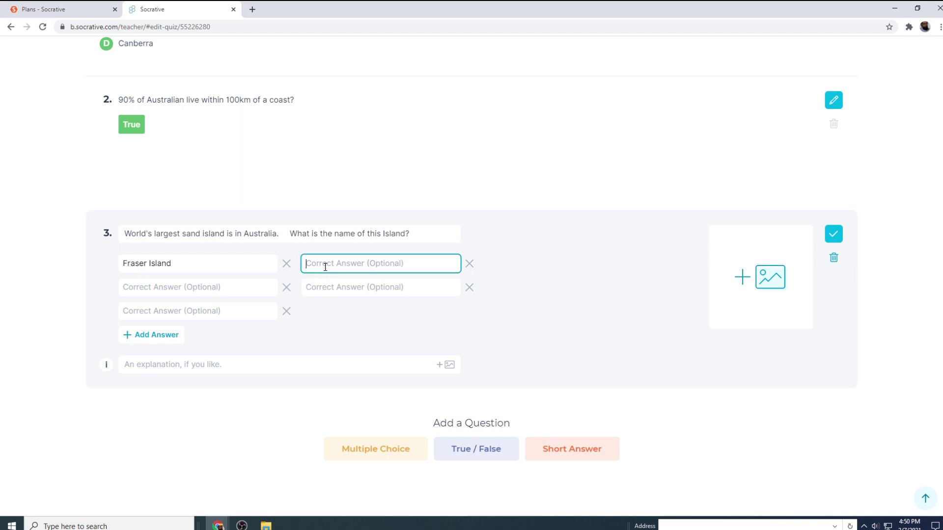
type("Fraser")
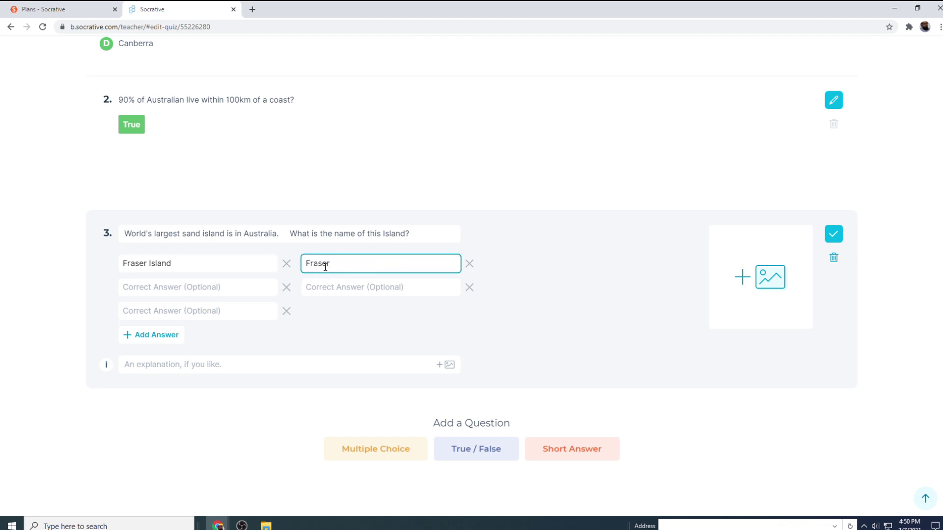
left_click(350, 299)
scroll(715, 238, "up", 4)
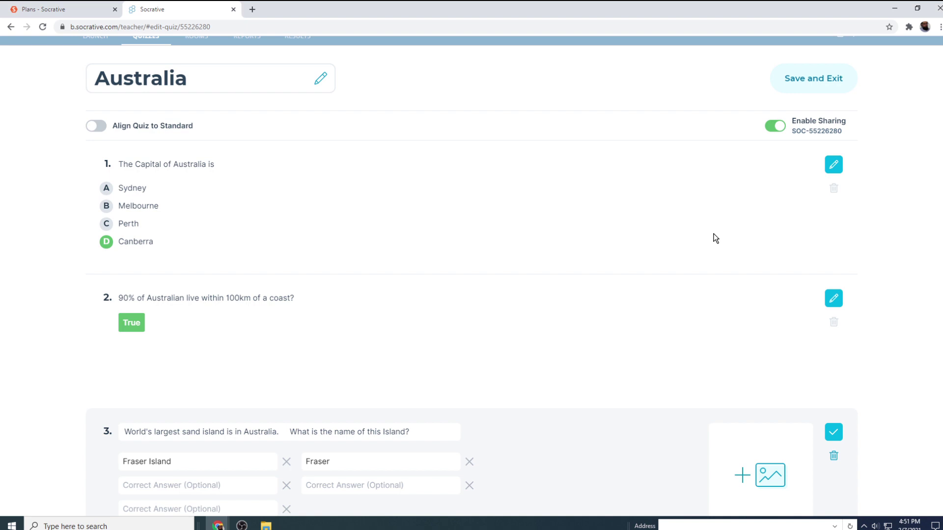
scroll(716, 238, "up", 1)
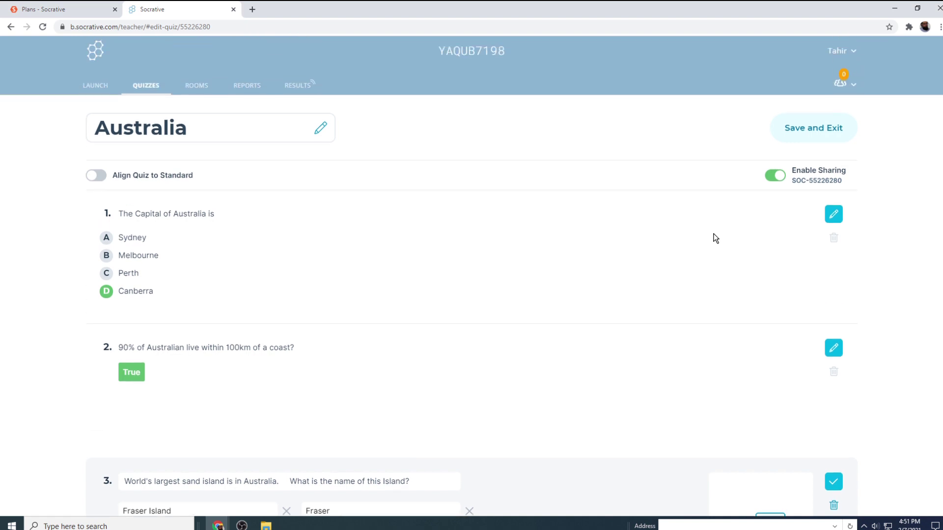
Step: Save the quiz and select Australia as the quiz to launch
left_click(809, 131)
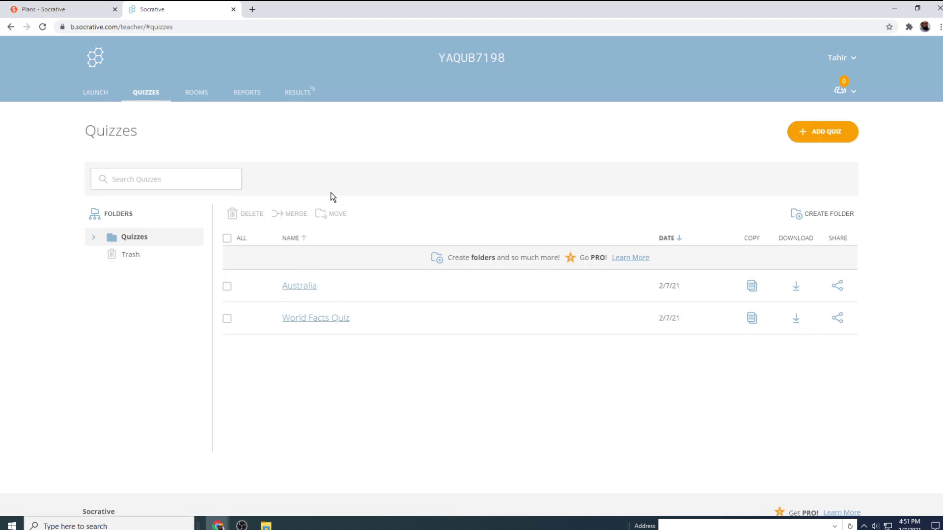
left_click(94, 98)
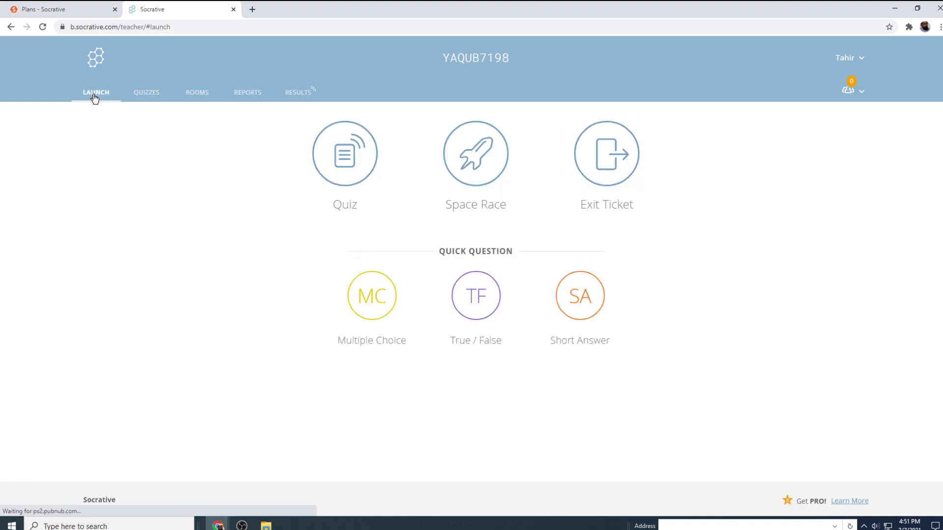
left_click(347, 158)
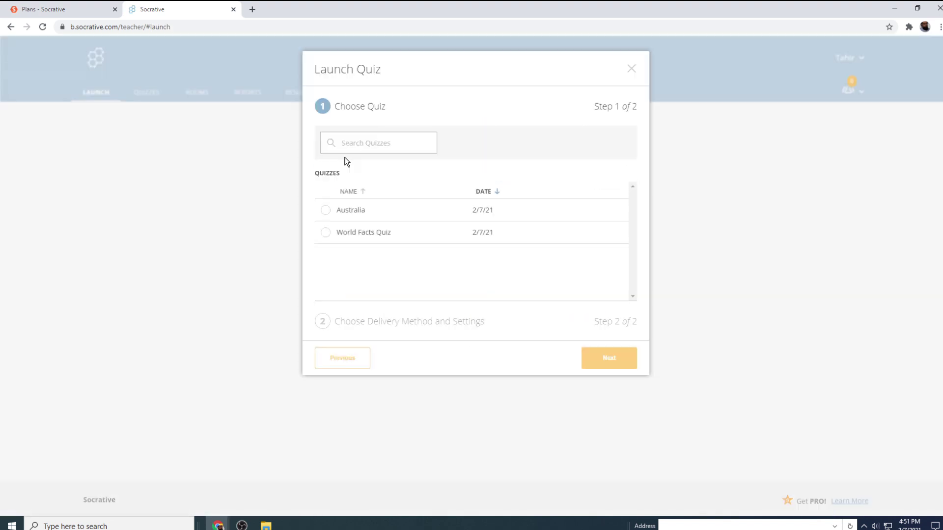
left_click(325, 211)
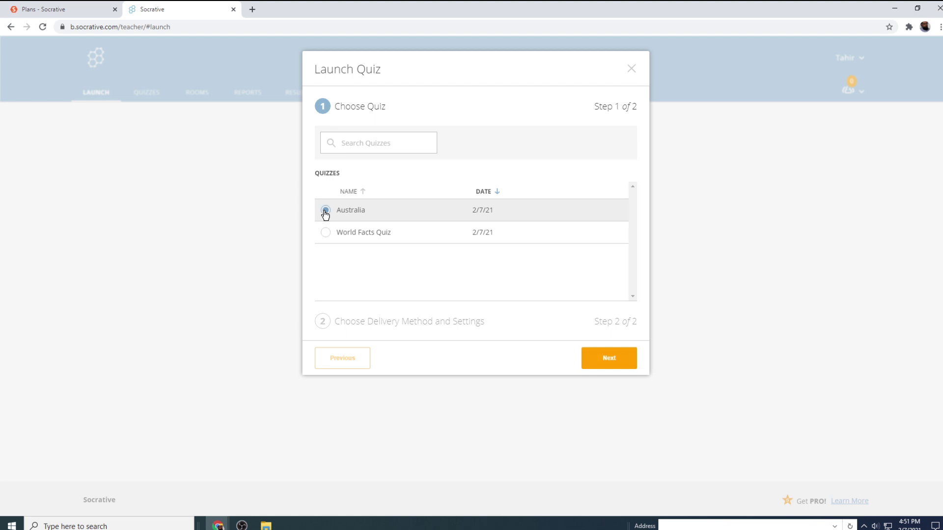
Step: Advance to step 2 and read the Instant Feedback, Open Navigation and Teacher Paced descriptions
left_click(613, 365)
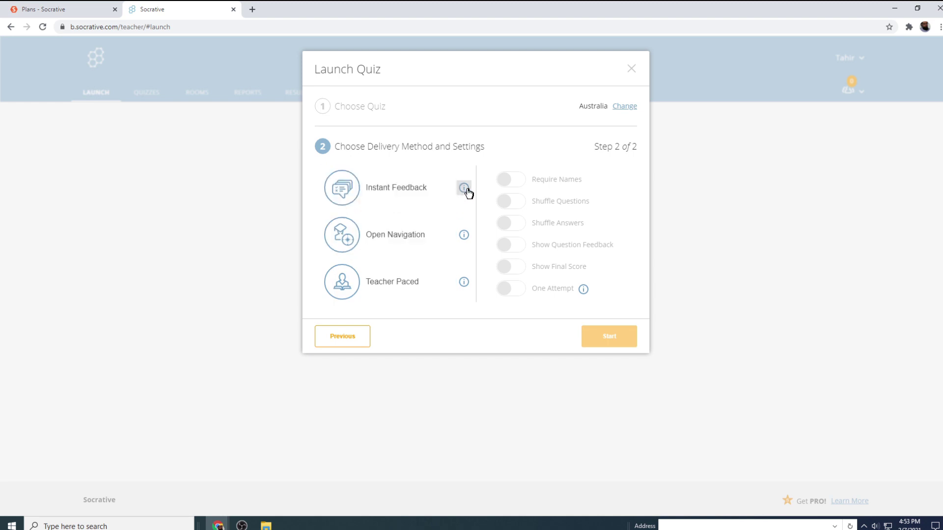
mouse_move(465, 193)
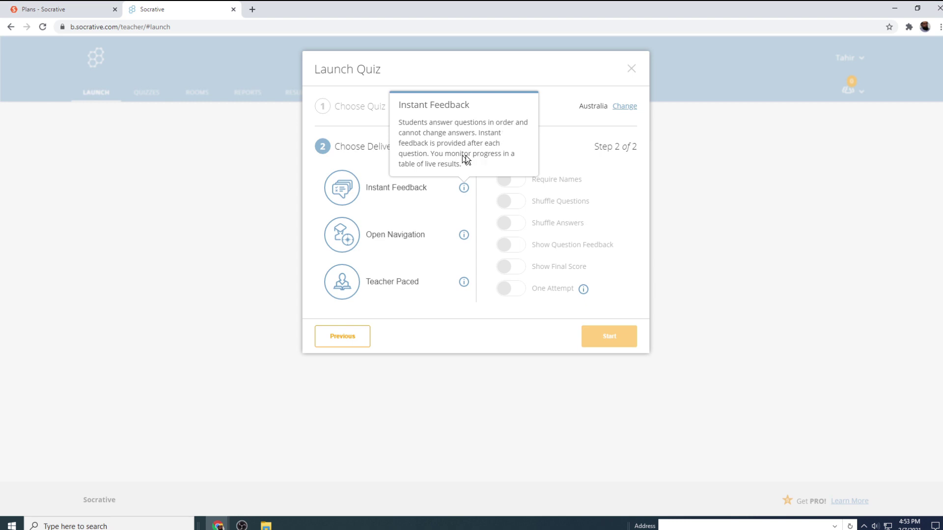
left_click(463, 236)
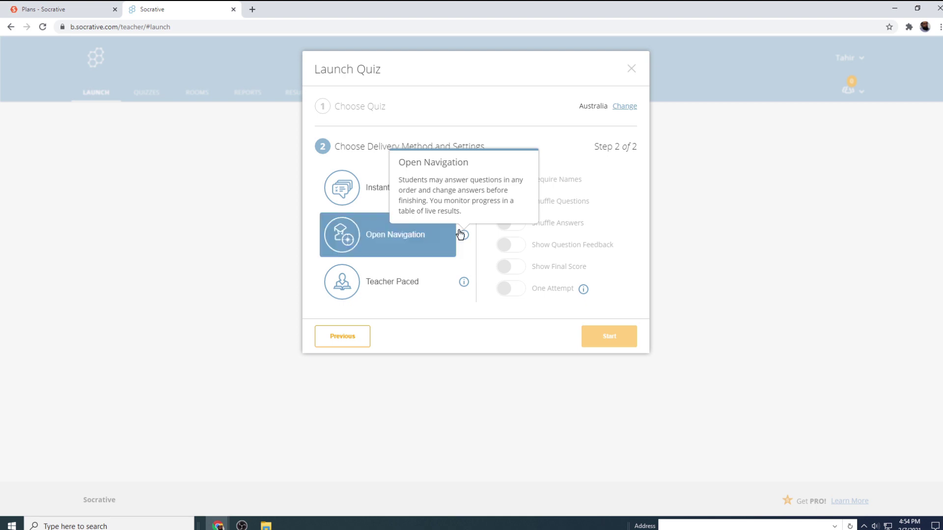
left_click(464, 284)
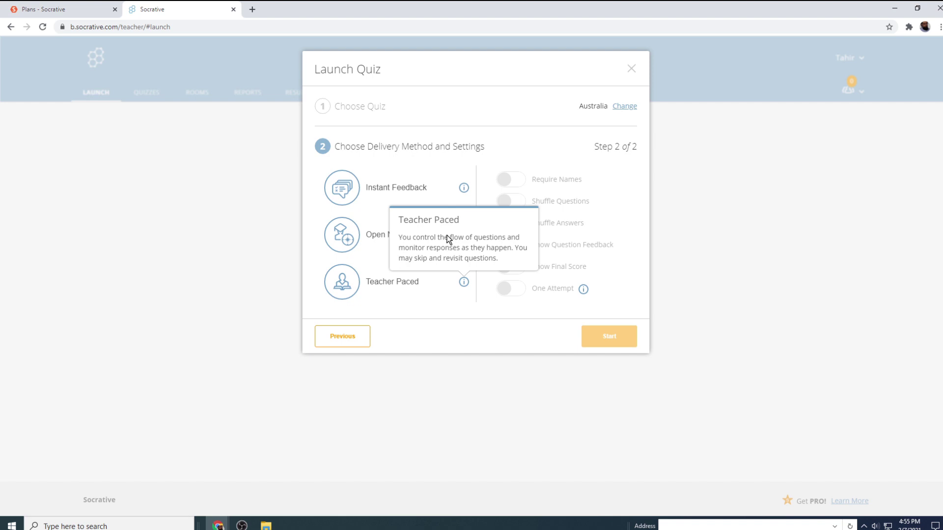
Step: Start the quiz with Instant Feedback, question feedback and final score shown
left_click(353, 196)
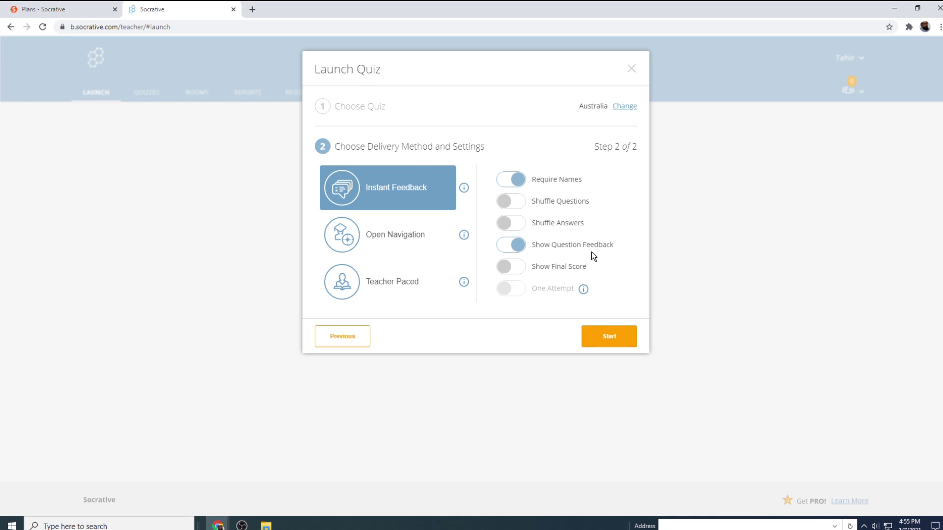
left_click(501, 247)
left_click(502, 247)
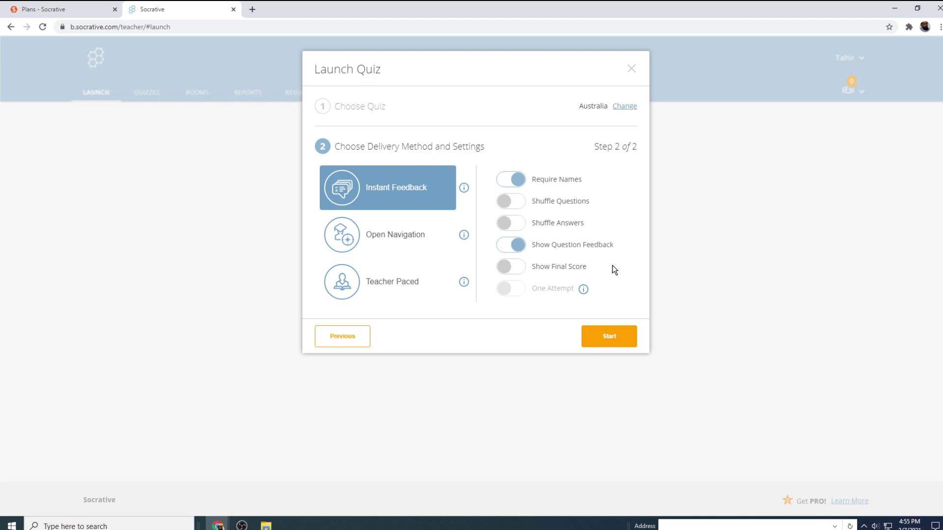
left_click(523, 273)
left_click(614, 339)
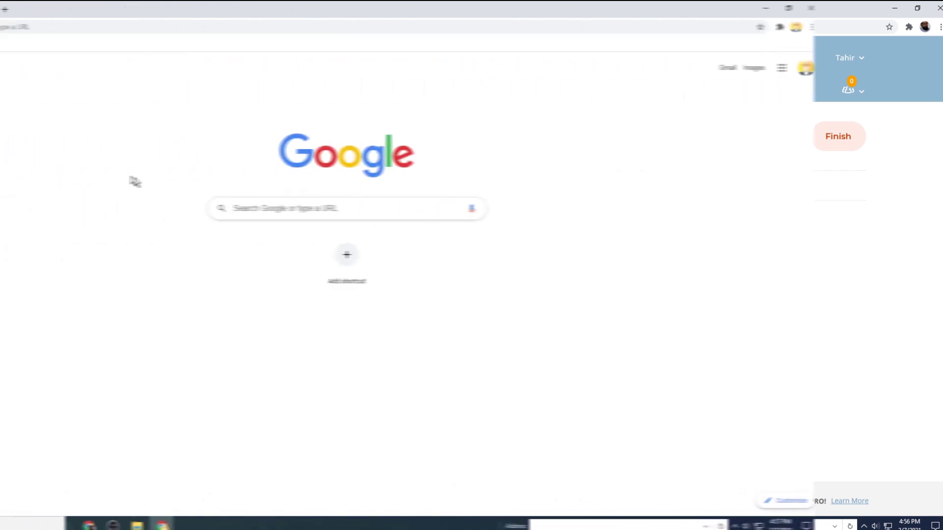
Step: Search 'socrative' in a new window and go to the student login page
left_click(469, 207)
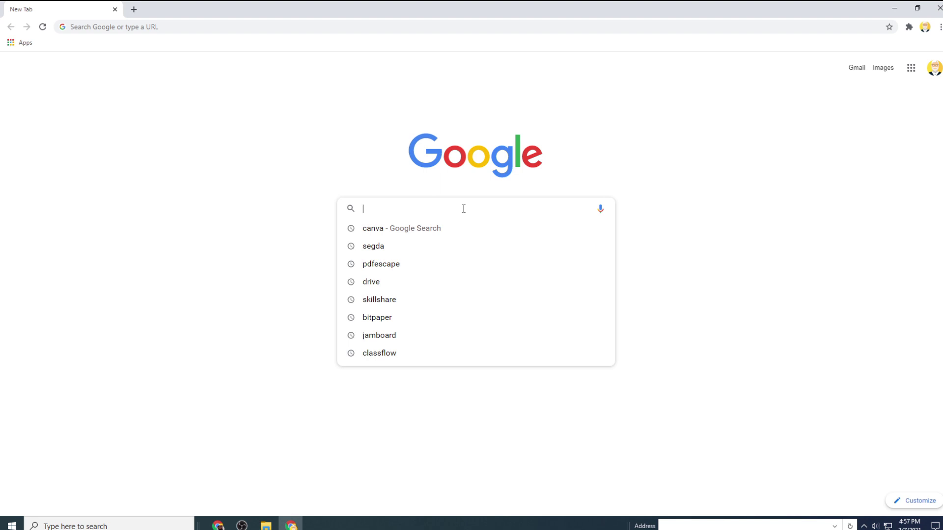
type("socrative")
key("Return")
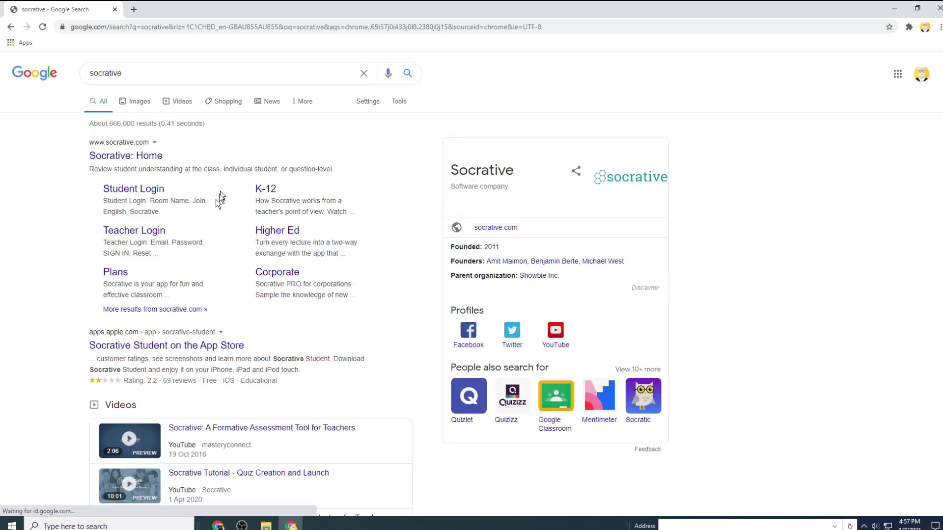
left_click(123, 192)
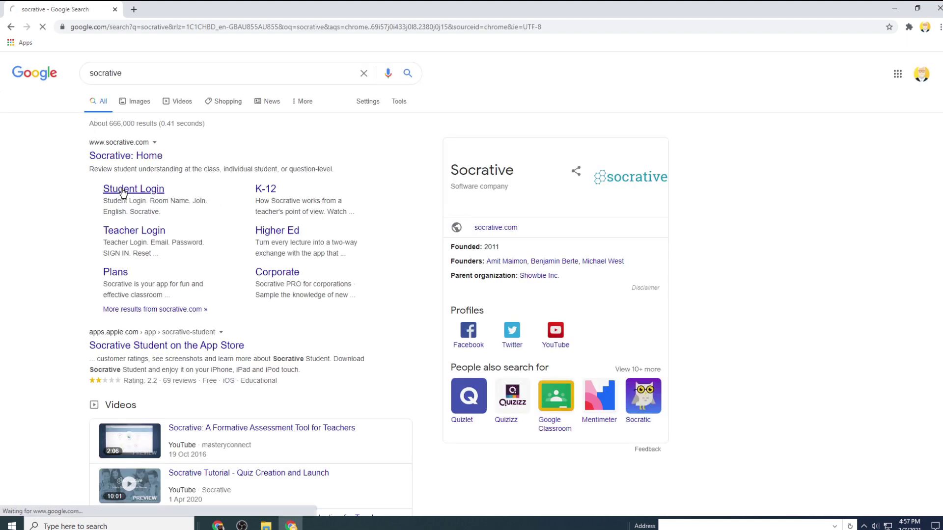
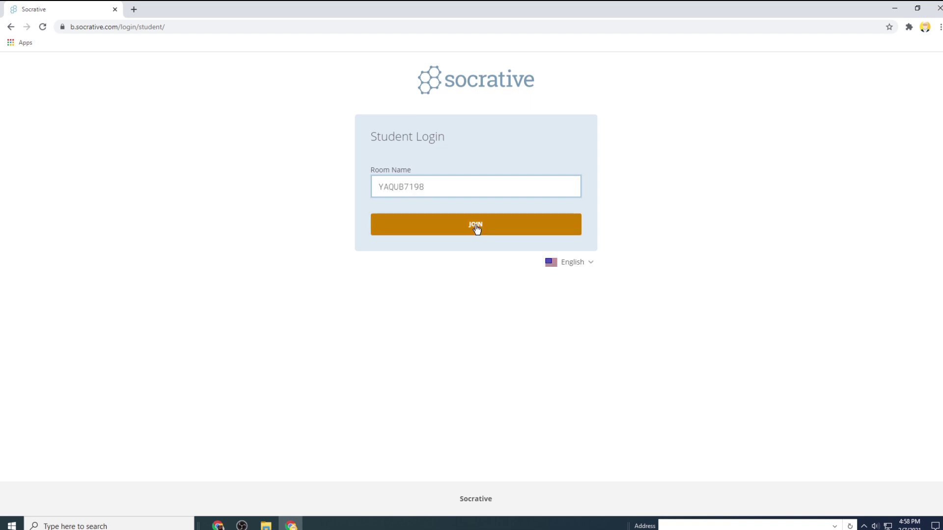
Step: Join the teacher's room as a student by entering the room name and a student name
left_click(476, 228)
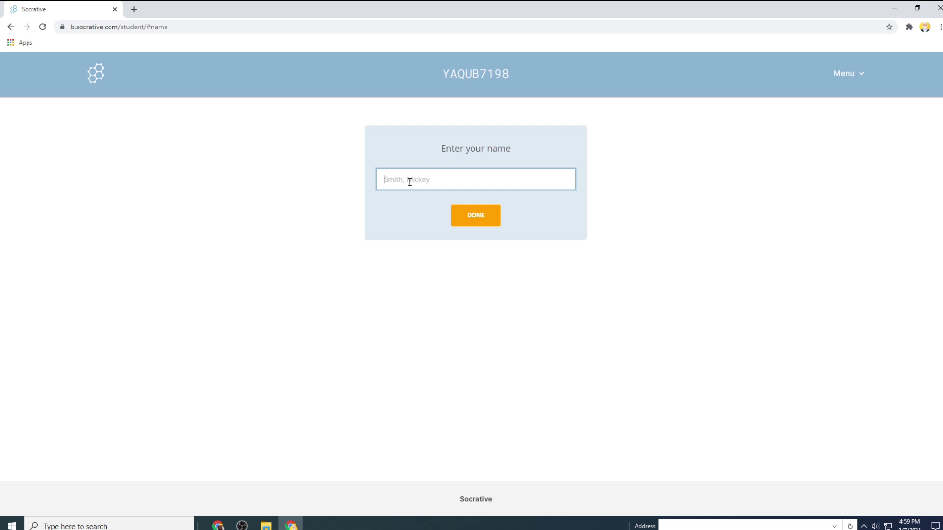
type("Tahir YStudent")
left_click(482, 217)
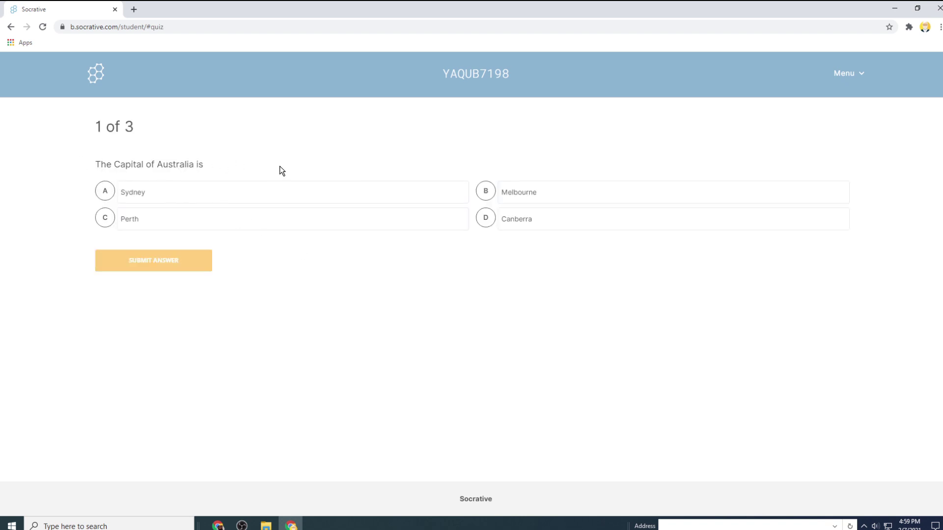
Step: Answer question 1 with D Canberra, submit it, and dismiss the Correct feedback
left_click(486, 222)
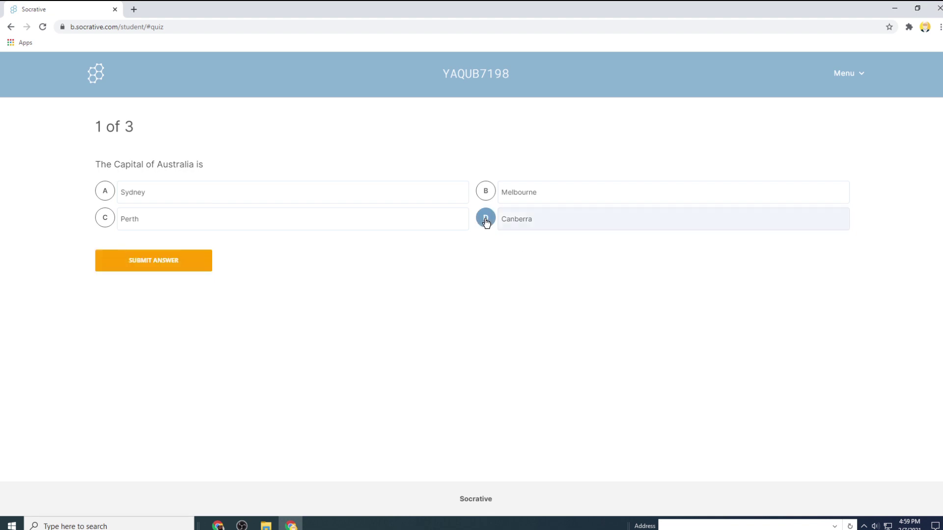
left_click(163, 268)
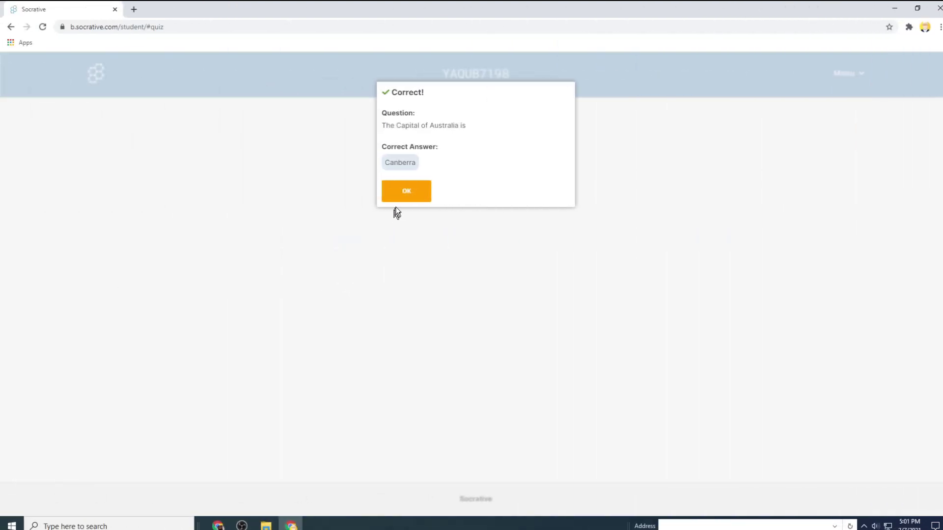
left_click(406, 192)
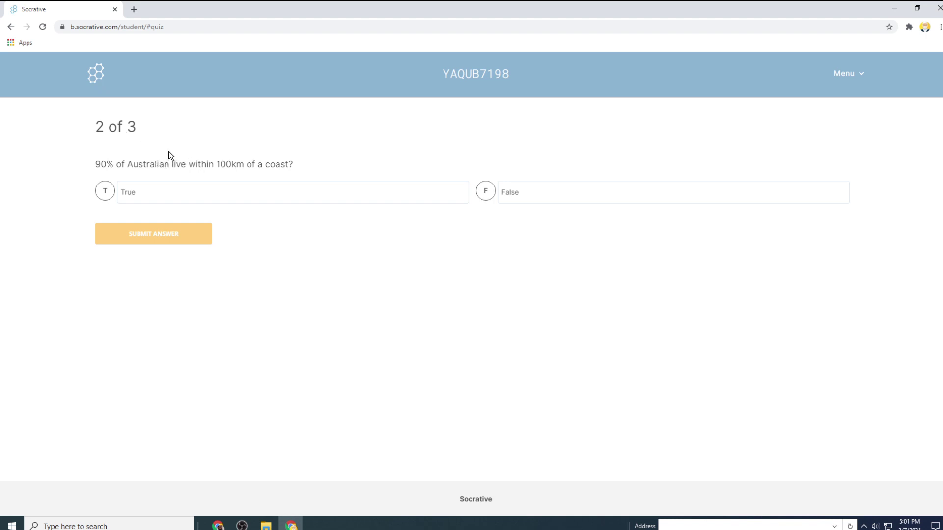
Step: Answer question 2 with False, submit it, and dismiss the Incorrect feedback
left_click(490, 197)
left_click(172, 232)
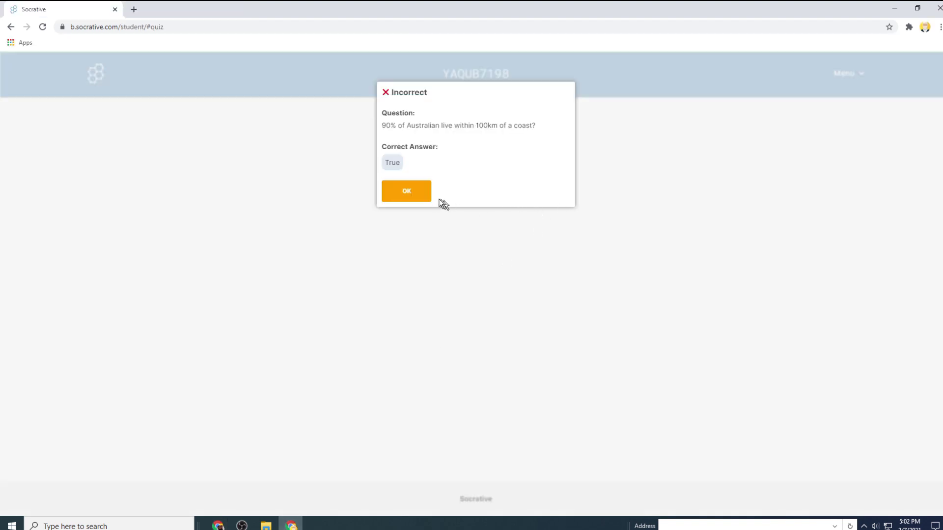
left_click(419, 196)
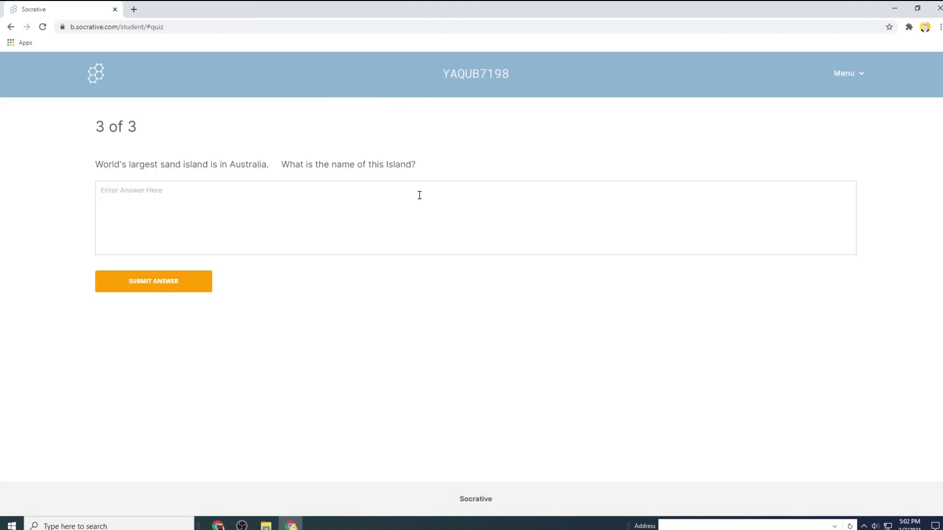
Step: Answer question 3 with 'Fraser' and close the feedback and the 2/3 (67%) final score
left_click(117, 192)
type("Fraser")
left_click(175, 289)
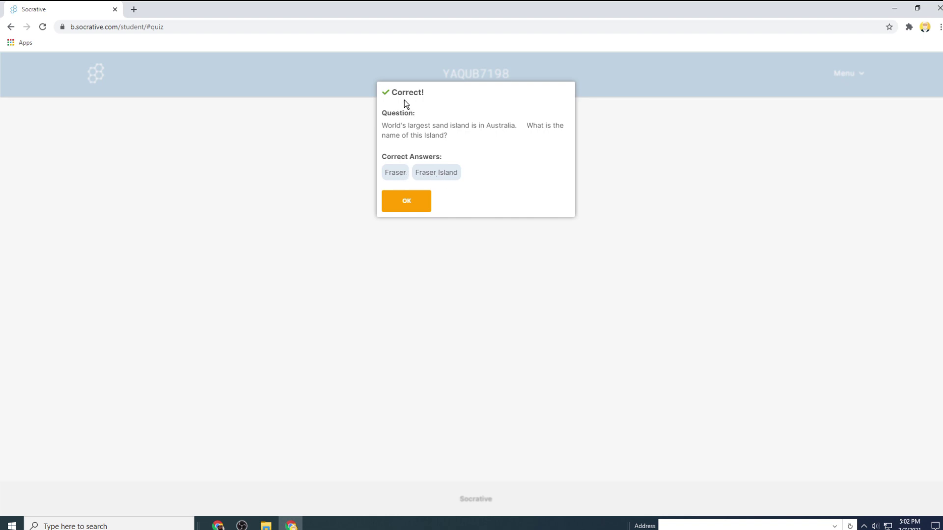
left_click(416, 202)
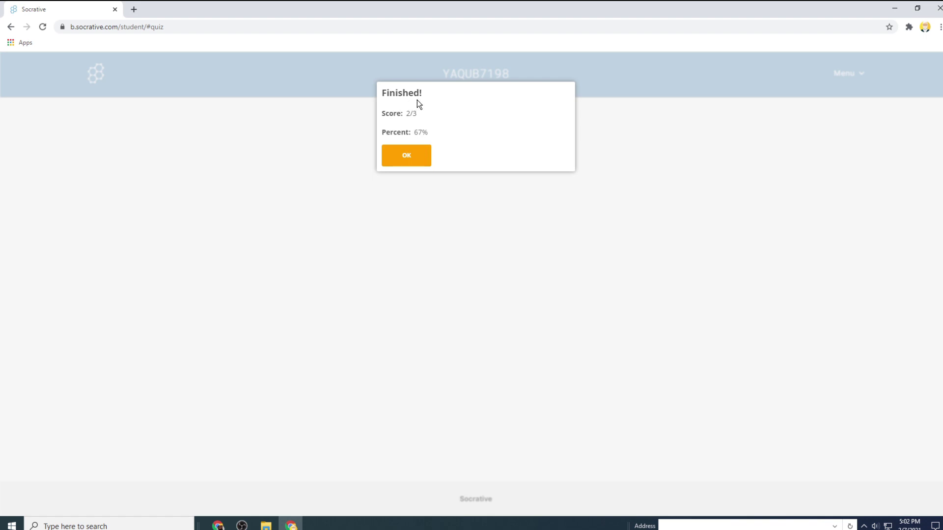
left_click(414, 156)
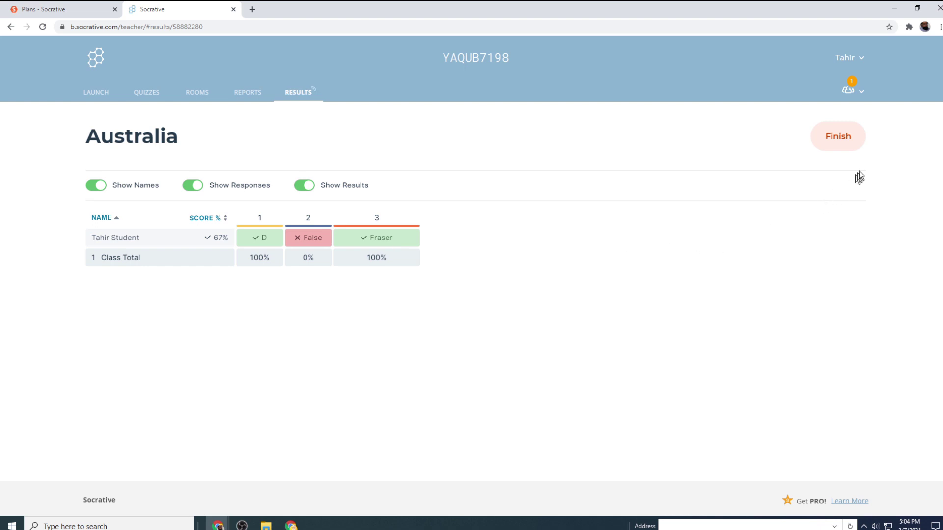
Step: Finish the live Australia activity and confirm ending it
left_click(838, 145)
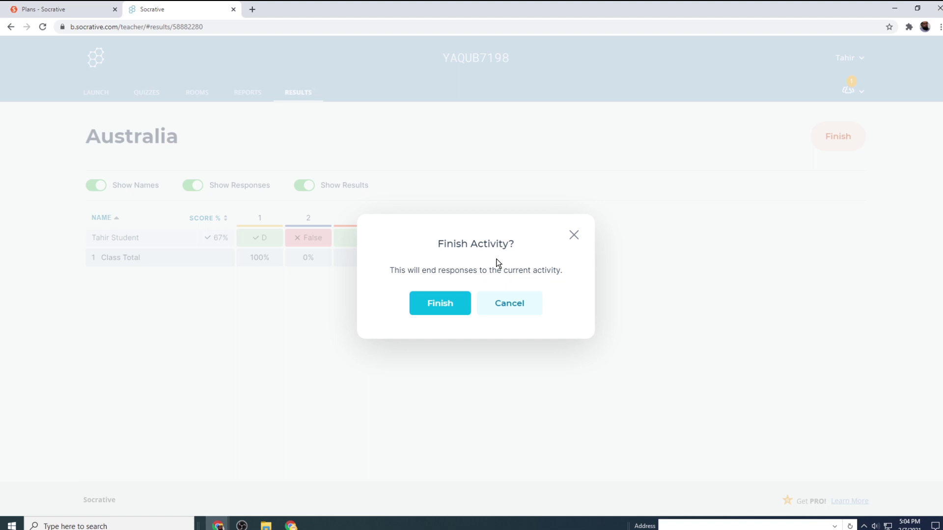
left_click(444, 304)
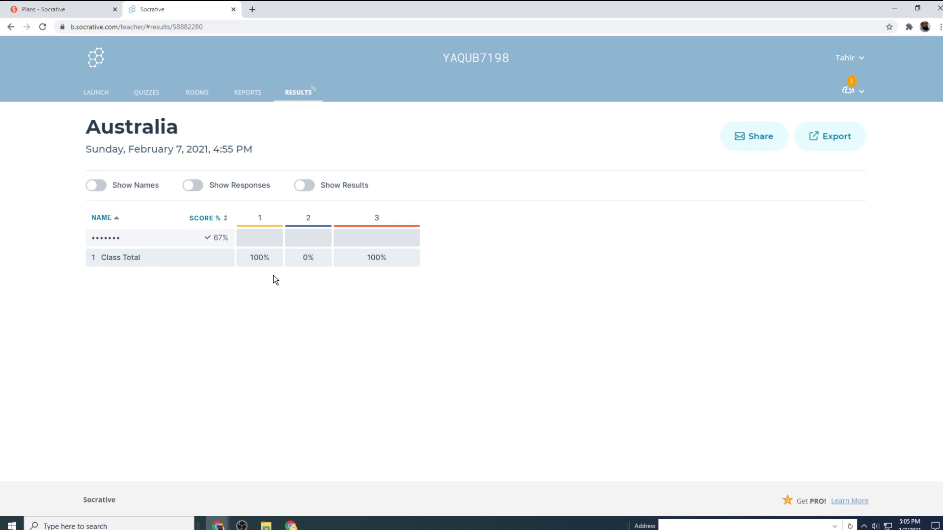
Step: Turn on Show Results, Show Responses and Show Names in the Australia report
left_click(312, 191)
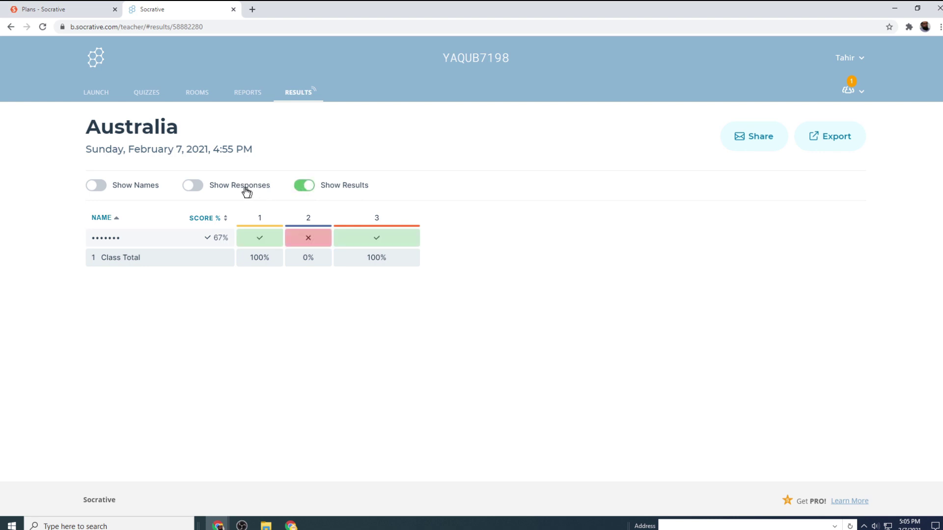
left_click(200, 192)
left_click(103, 191)
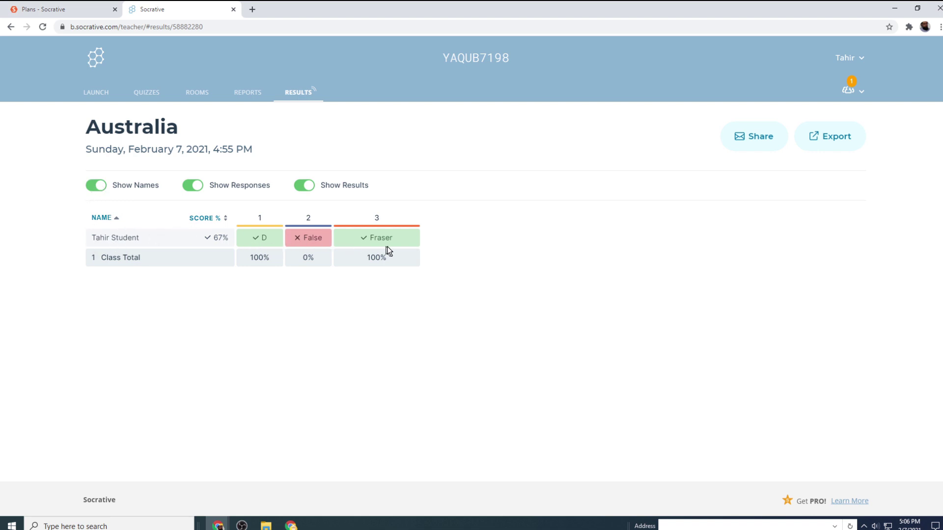
Step: Open the Export Reports dialog with Complete Results Excel selected
left_click(841, 143)
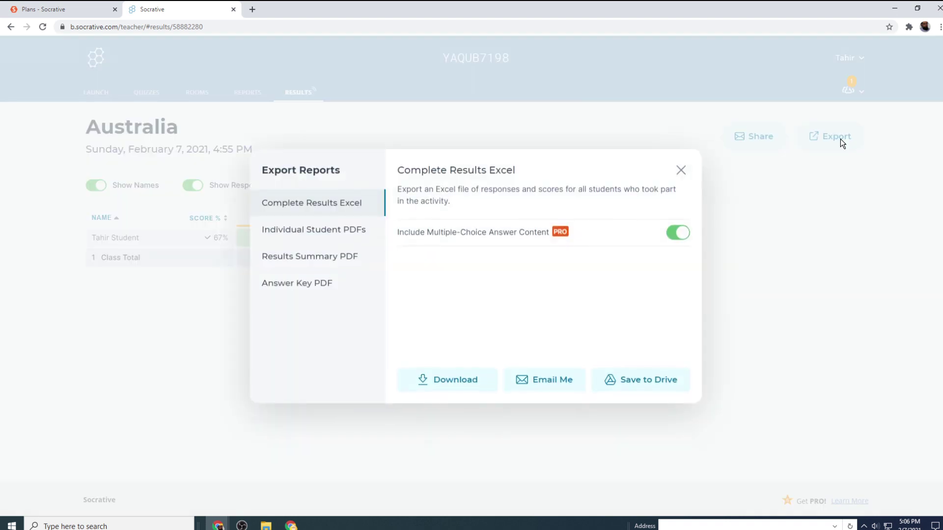